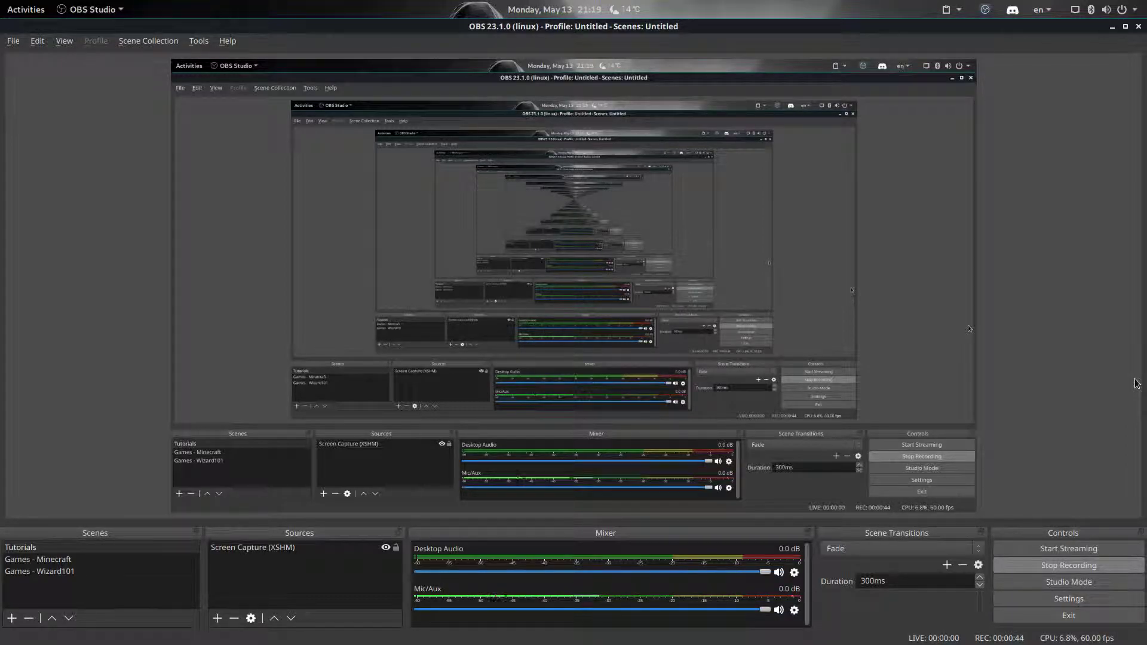
Step: Minimize the OBS and Discord windows and close System Monitor and the Downloads folder window
{"action": "left_click", "coordinate": [1112, 26]}
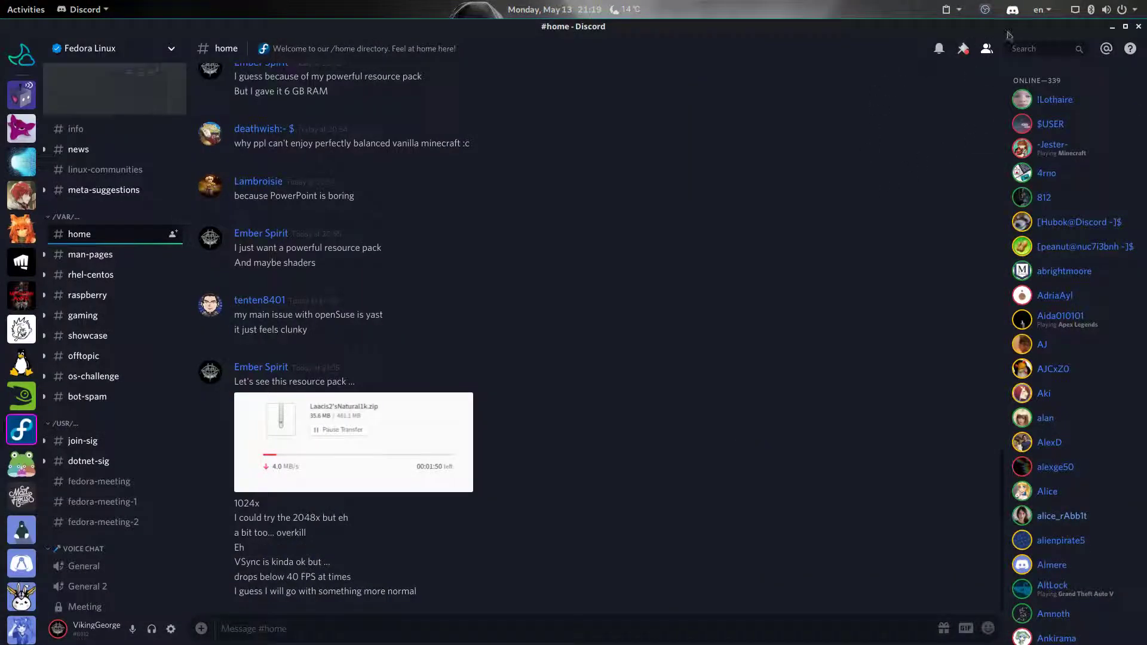
{"action": "left_click", "coordinate": [1113, 26]}
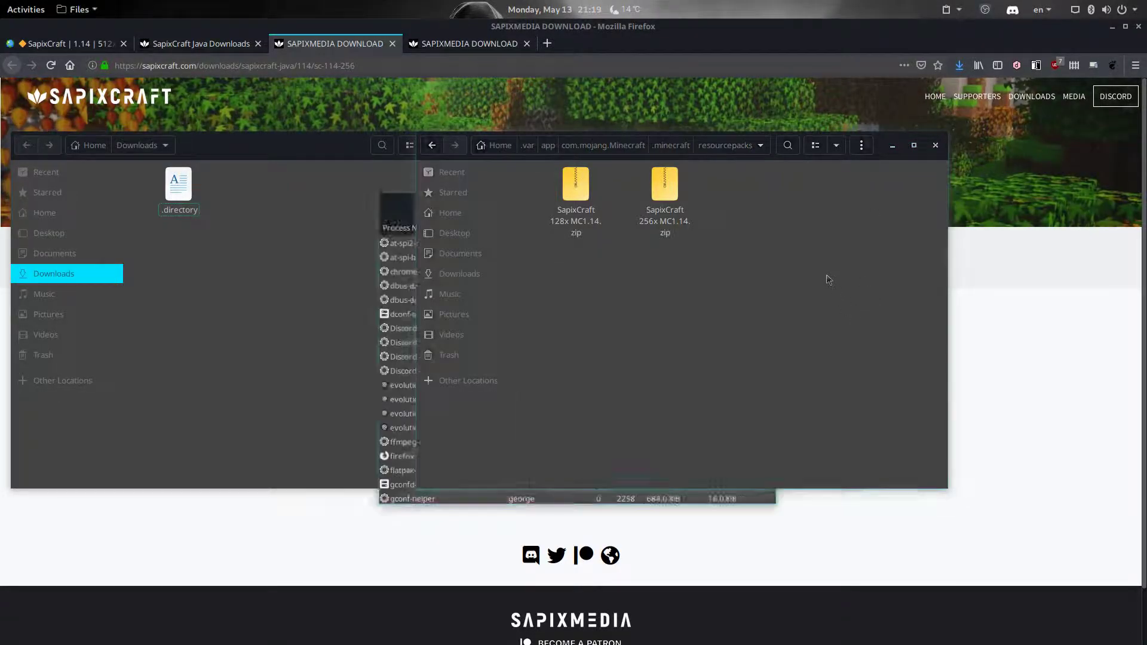
{"action": "left_click", "coordinate": [400, 189]}
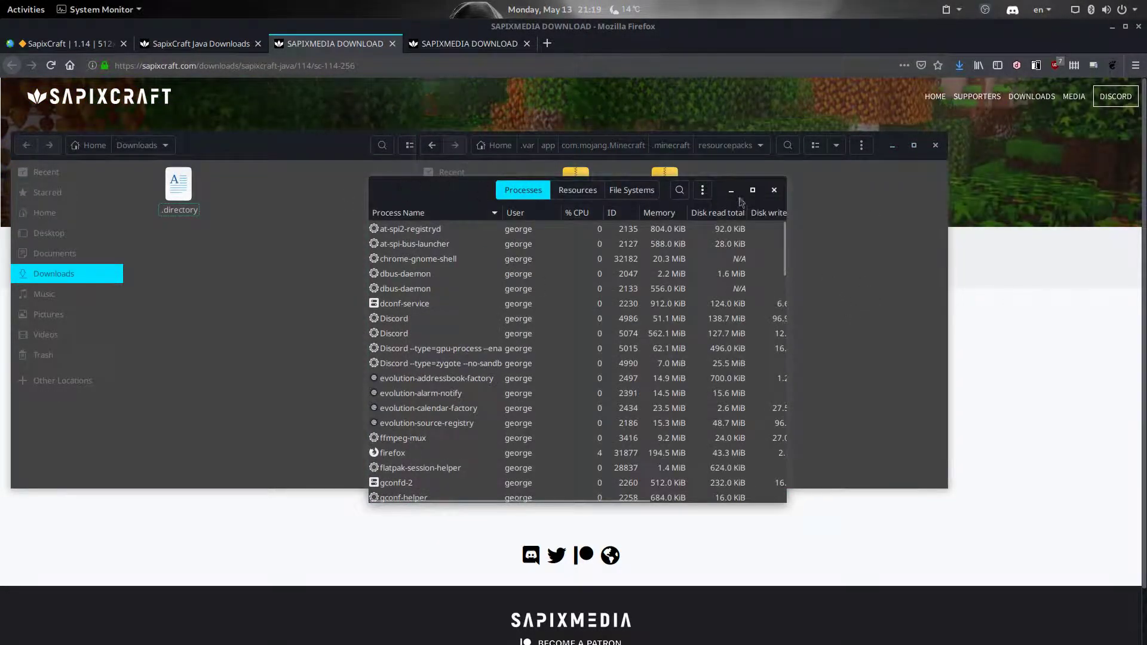
{"action": "left_click", "coordinate": [776, 187]}
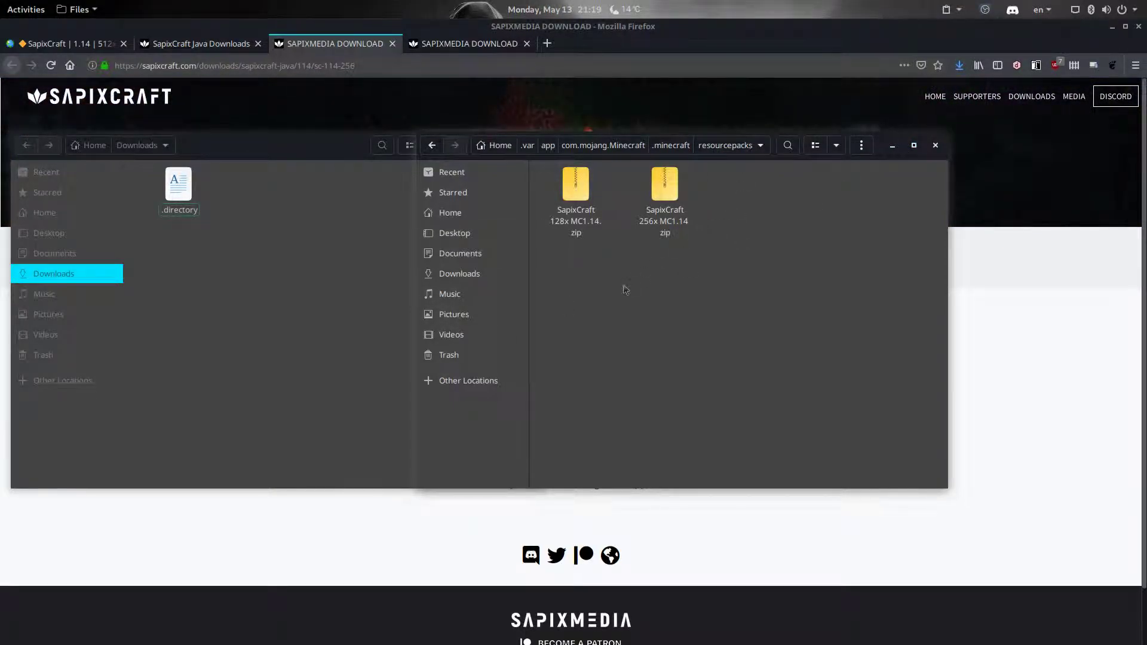
{"action": "left_click", "coordinate": [280, 251]}
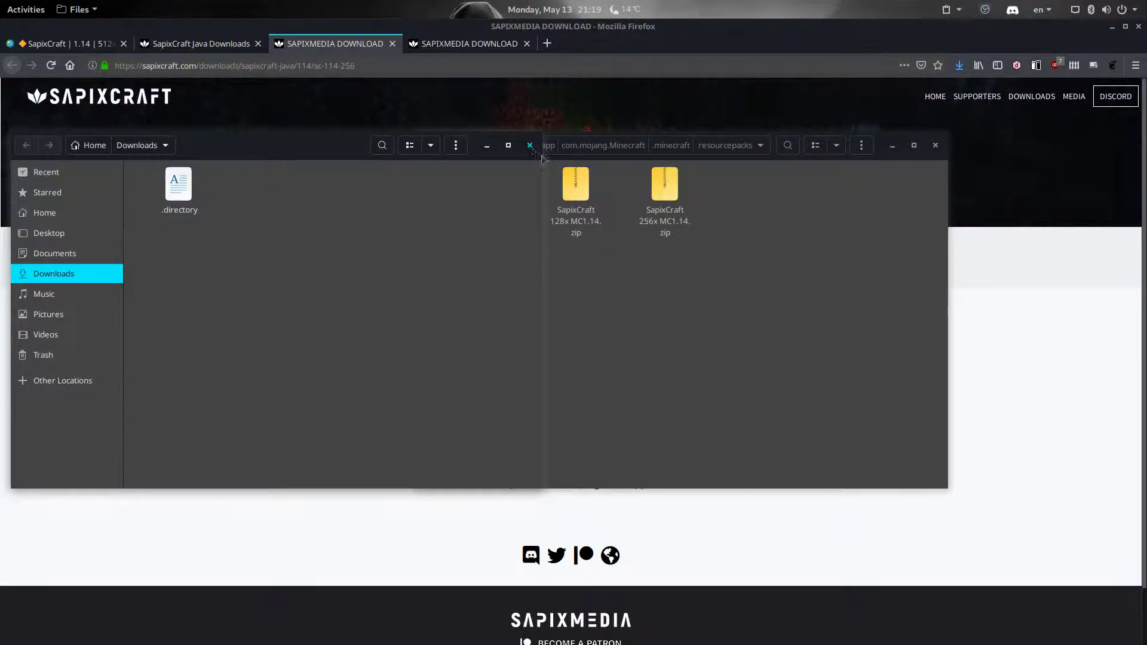
{"action": "left_click", "coordinate": [529, 145]}
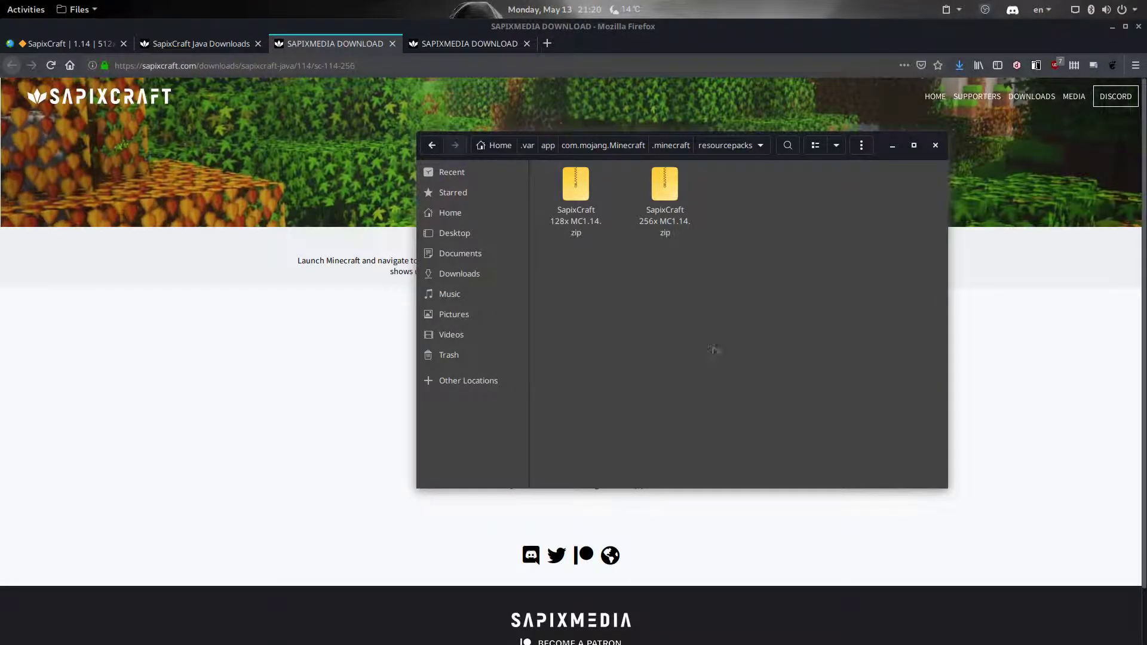
Step: Close all open SapixCraft download tabs together with the Firefox window
{"action": "left_click", "coordinate": [270, 393]}
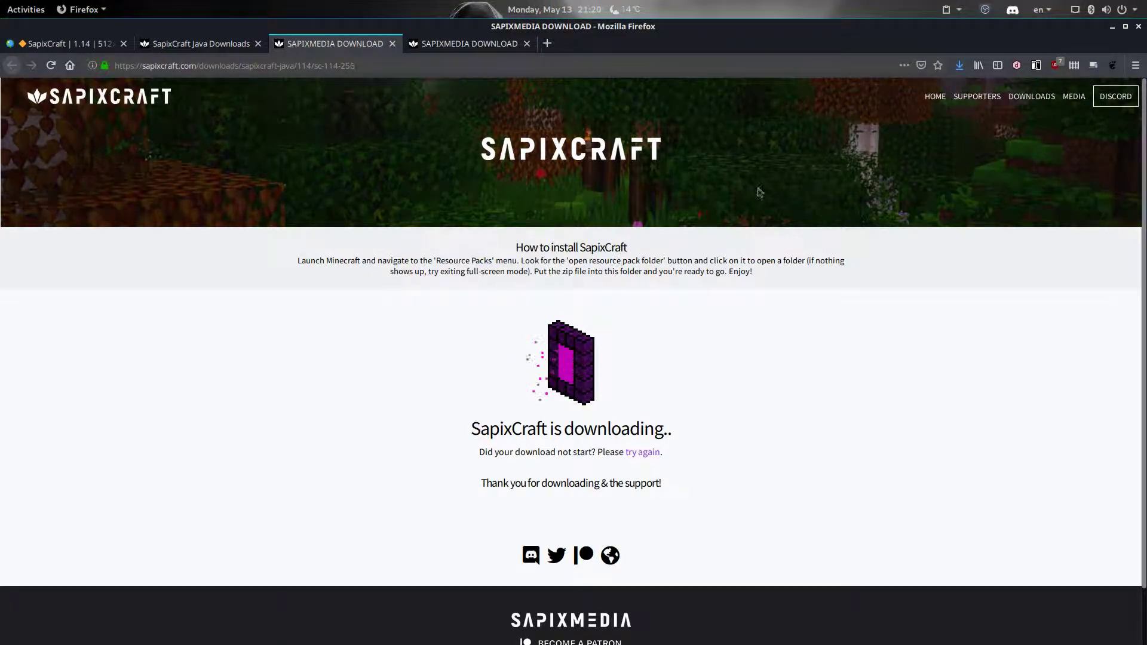
{"action": "left_click", "coordinate": [123, 44]}
{"action": "left_click", "coordinate": [118, 44]}
{"action": "left_click", "coordinate": [118, 44]}
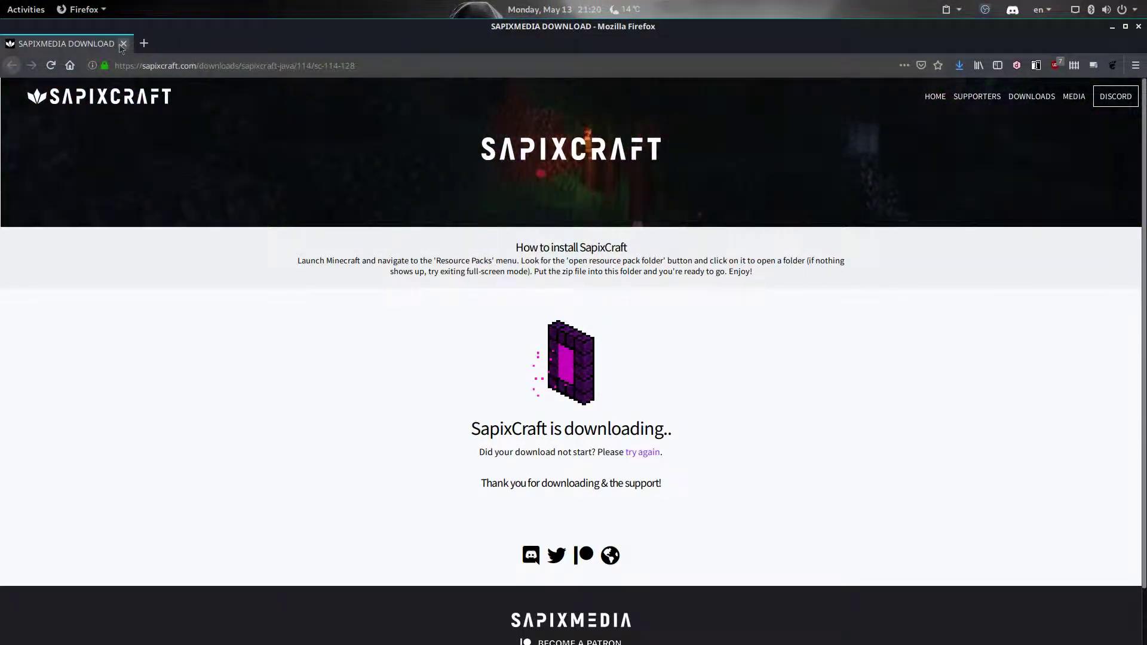
{"action": "left_click", "coordinate": [118, 44]}
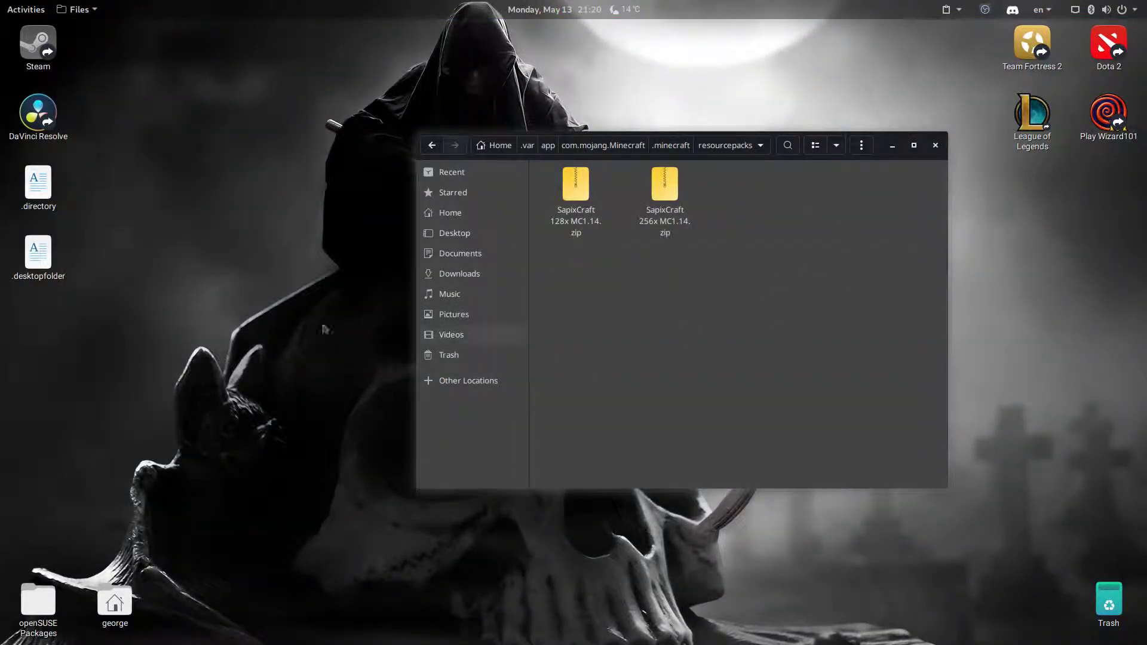
Step: Turn off the display of hidden files and close the resourcepacks folder window
{"action": "left_click", "coordinate": [72, 353]}
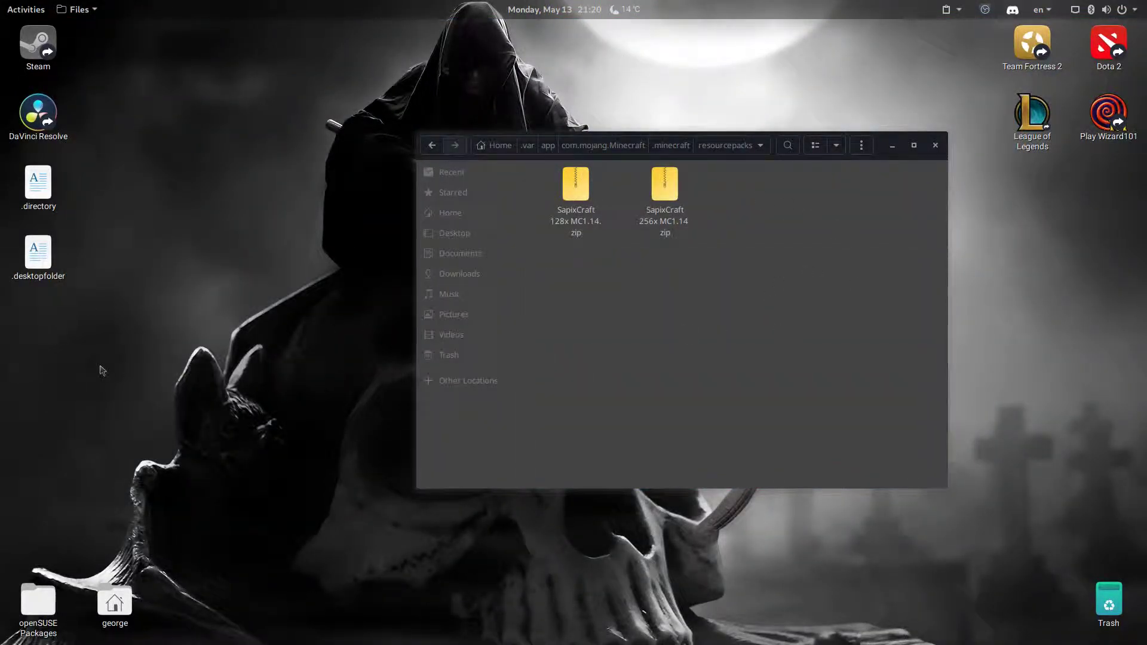
{"action": "left_click", "coordinate": [727, 379]}
{"action": "key", "text": "ctrl+h"}
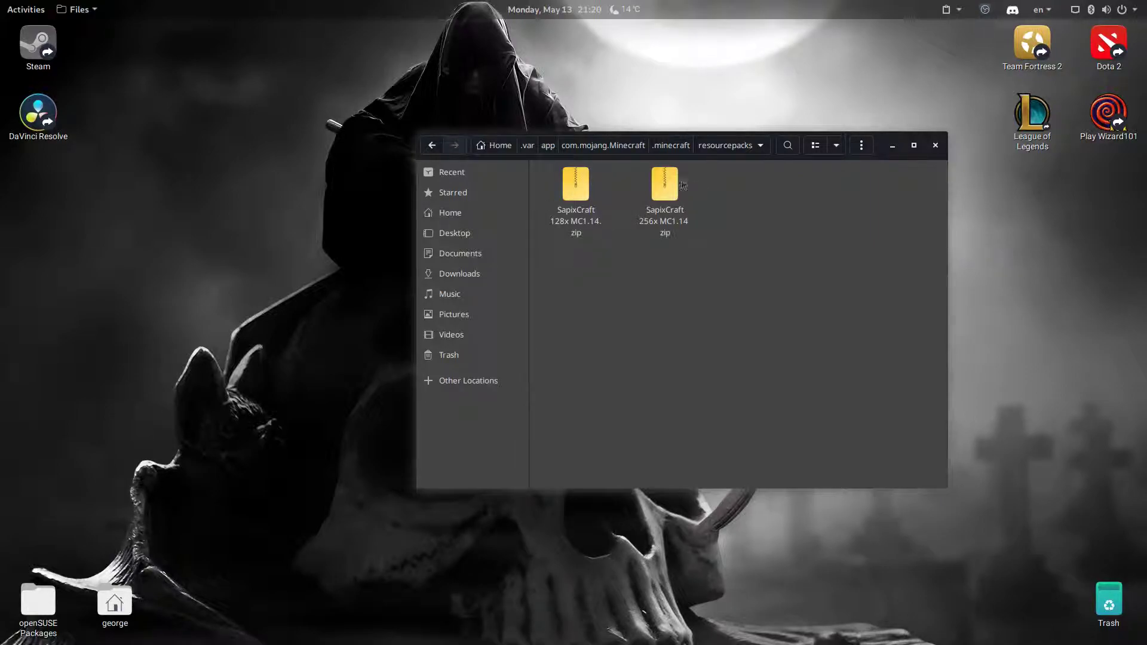
{"action": "left_click", "coordinate": [935, 146]}
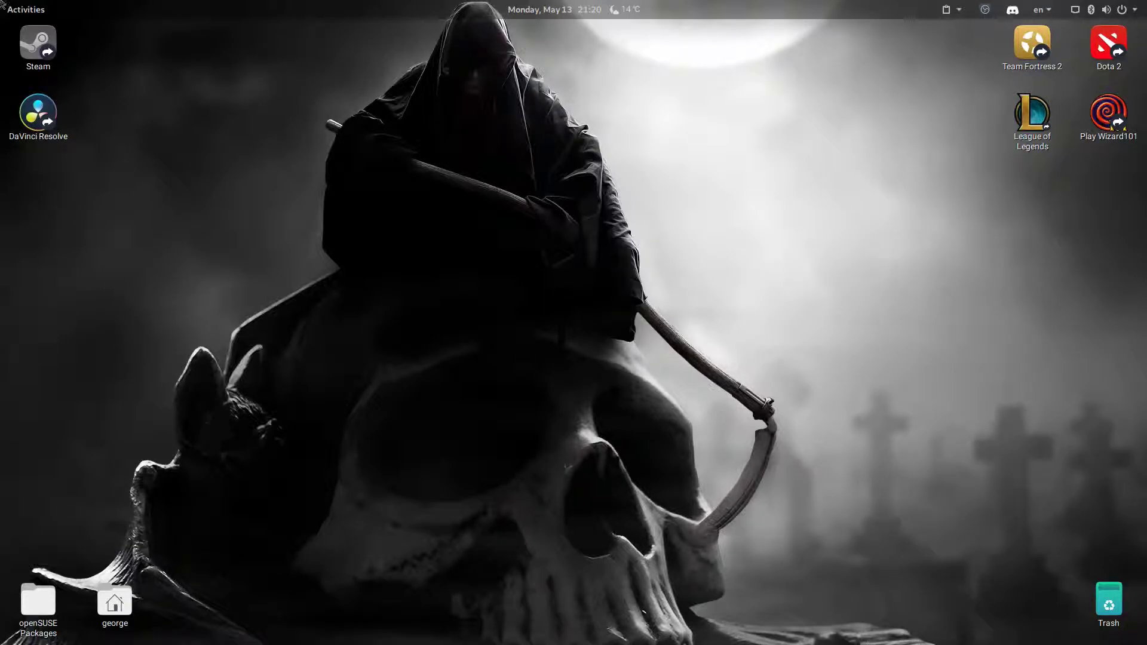
Step: Start the Minecraft Launcher and place its window in the middle of the screen
{"action": "mouse_move", "coordinate": [2, 3]}
{"action": "type", "text": "minecr"}
{"action": "key", "text": "Return"}
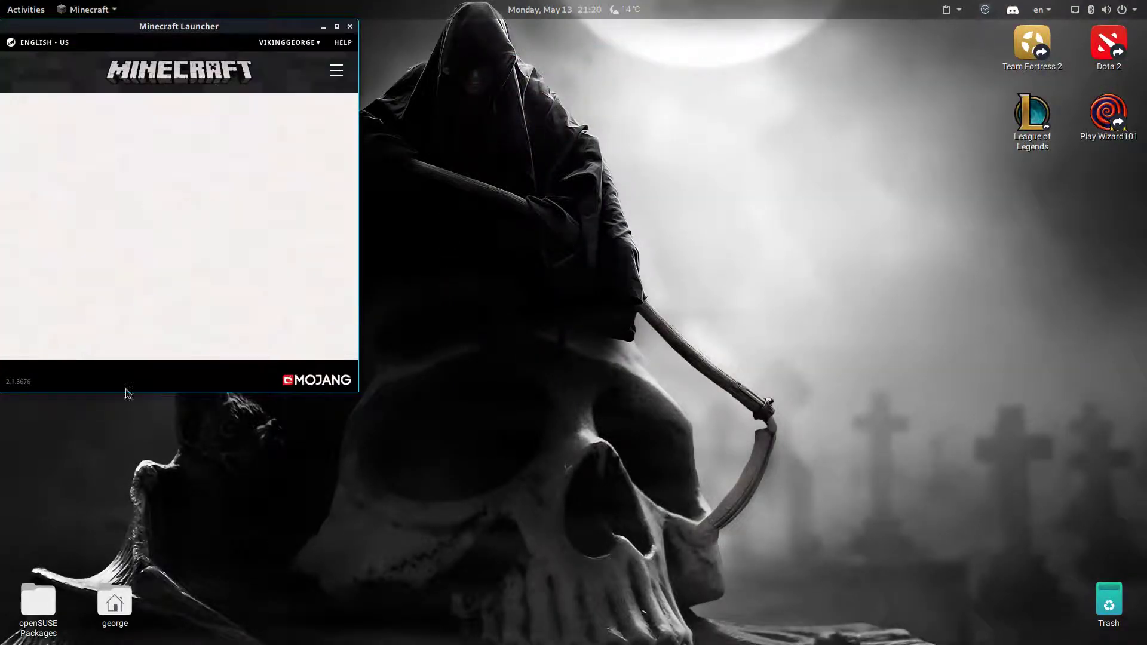
{"action": "left_click_drag", "start_coordinate": [172, 32], "coordinate": [577, 163]}
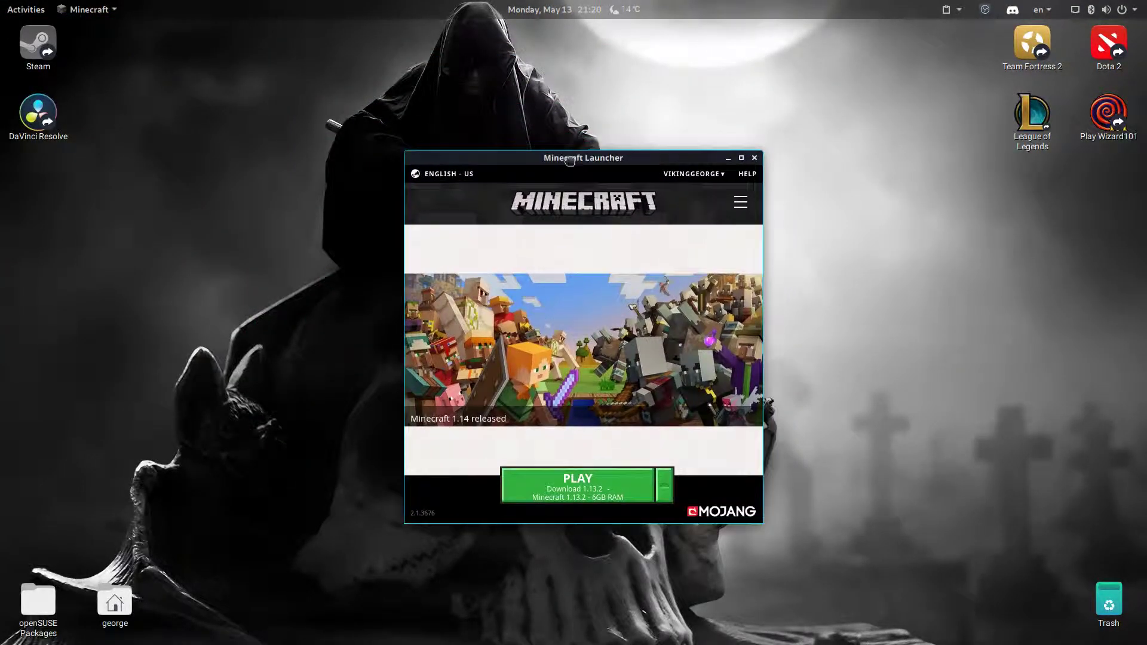
Step: Set the version of the "Minecraft 1.13.2 - 6GB RAM" launch profile to release 1.14
{"action": "left_click", "coordinate": [665, 487]}
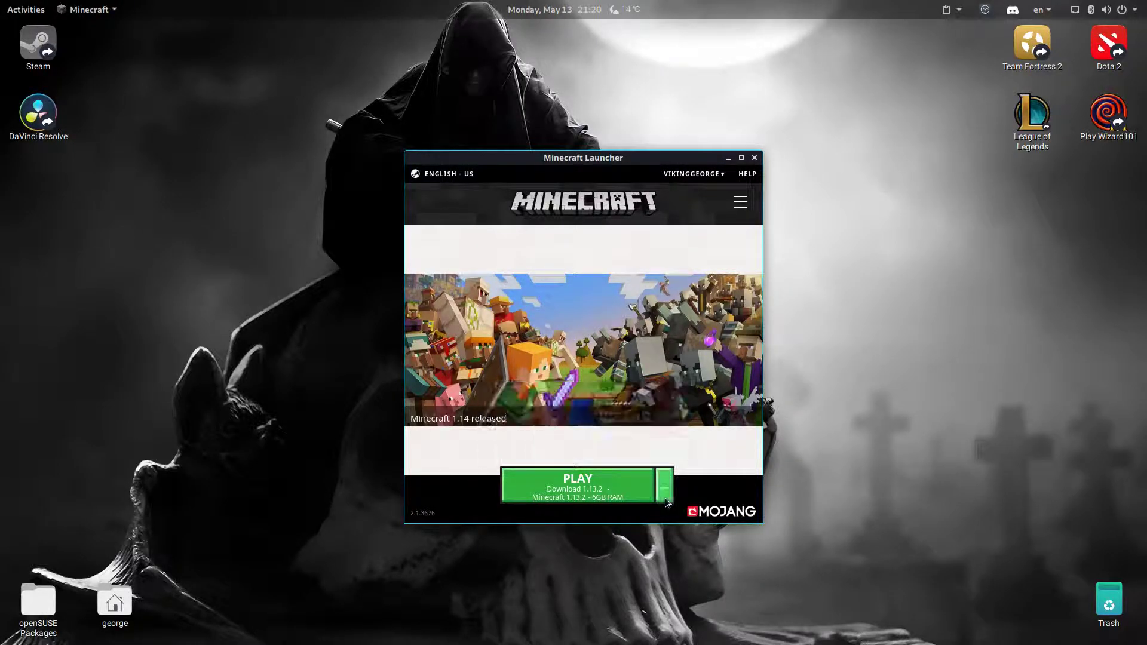
{"action": "left_click", "coordinate": [740, 202]}
{"action": "left_click", "coordinate": [584, 236]}
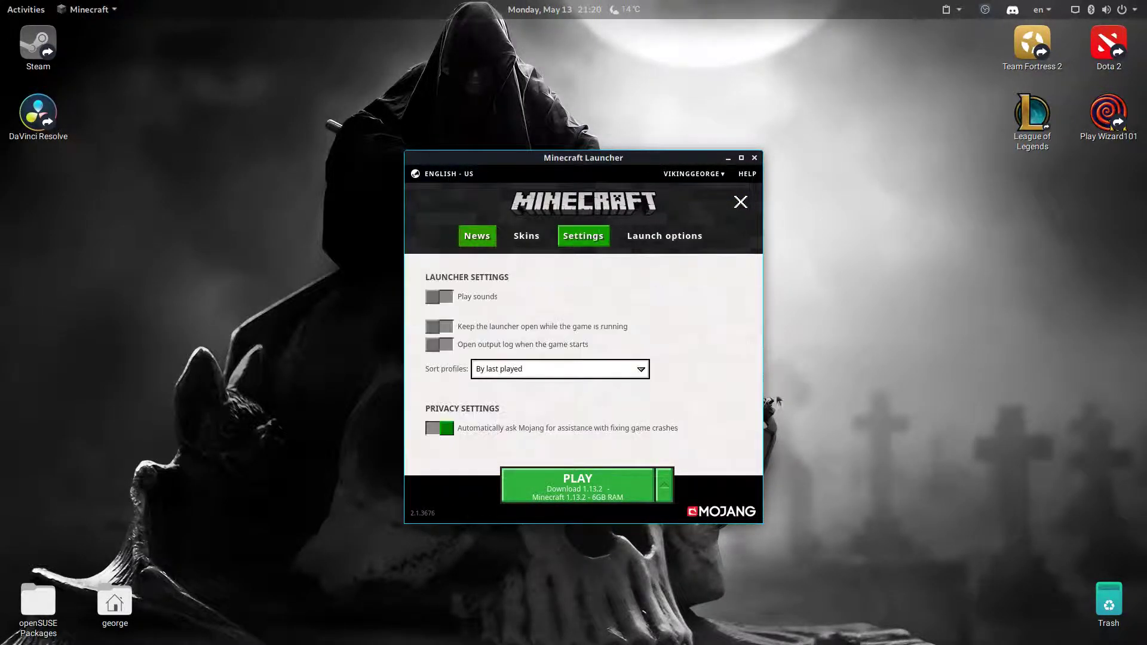
{"action": "left_click", "coordinate": [687, 236]}
{"action": "left_click", "coordinate": [547, 343]}
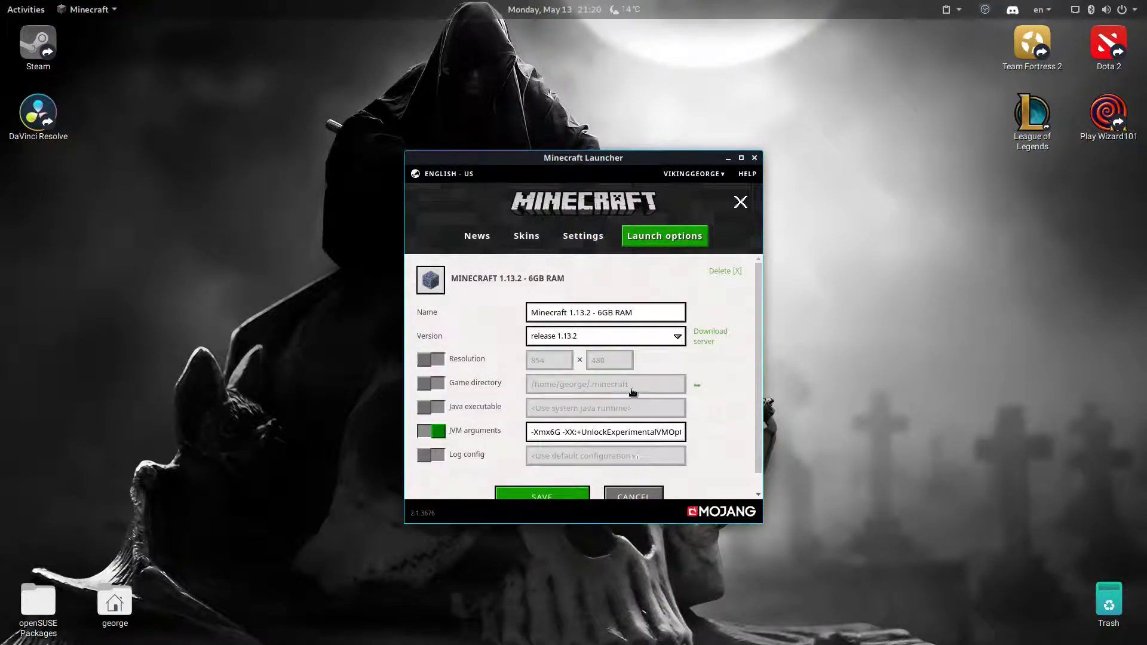
{"action": "left_click", "coordinate": [577, 338]}
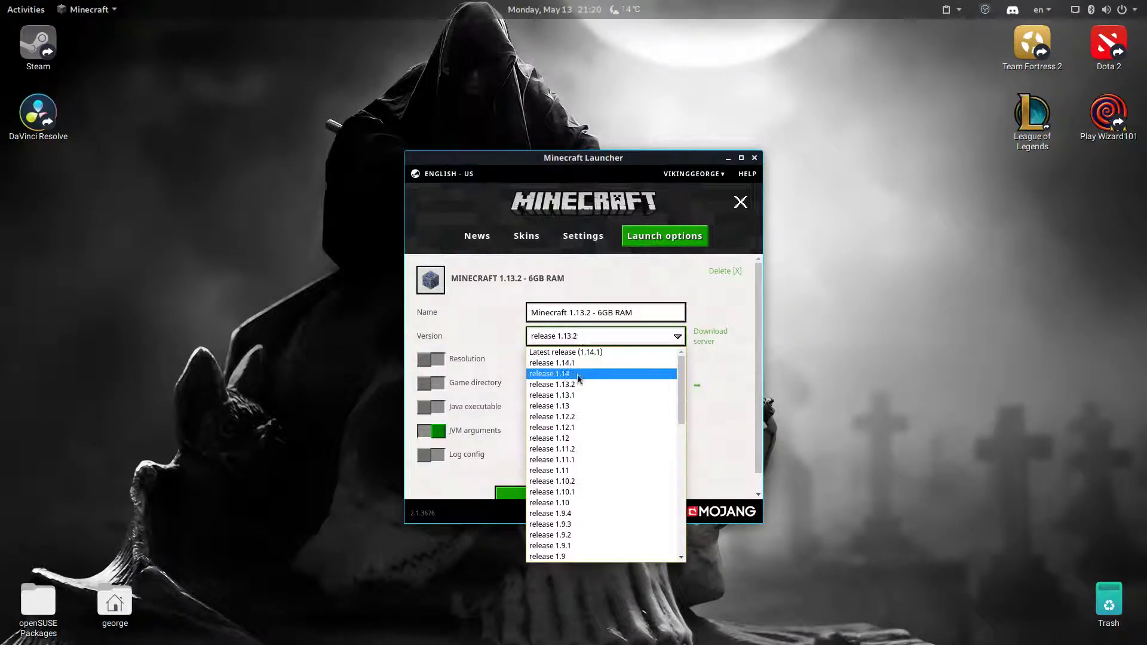
{"action": "left_click", "coordinate": [581, 356]}
Step: Rename the launch profile "Minecraft 1.4 - 8GB RAM", raise the memory in its JVM arguments to 8 GB, and save it
{"action": "left_click", "coordinate": [585, 317]}
{"action": "mouse_move", "coordinate": [591, 313]}
{"action": "left_mouse_down"}
{"action": "mouse_move", "coordinate": [564, 314]}
{"action": "mouse_move", "coordinate": [633, 314]}
{"action": "mouse_move", "coordinate": [576, 315]}
{"action": "left_mouse_up"}
{"action": "type", "text": "4"}
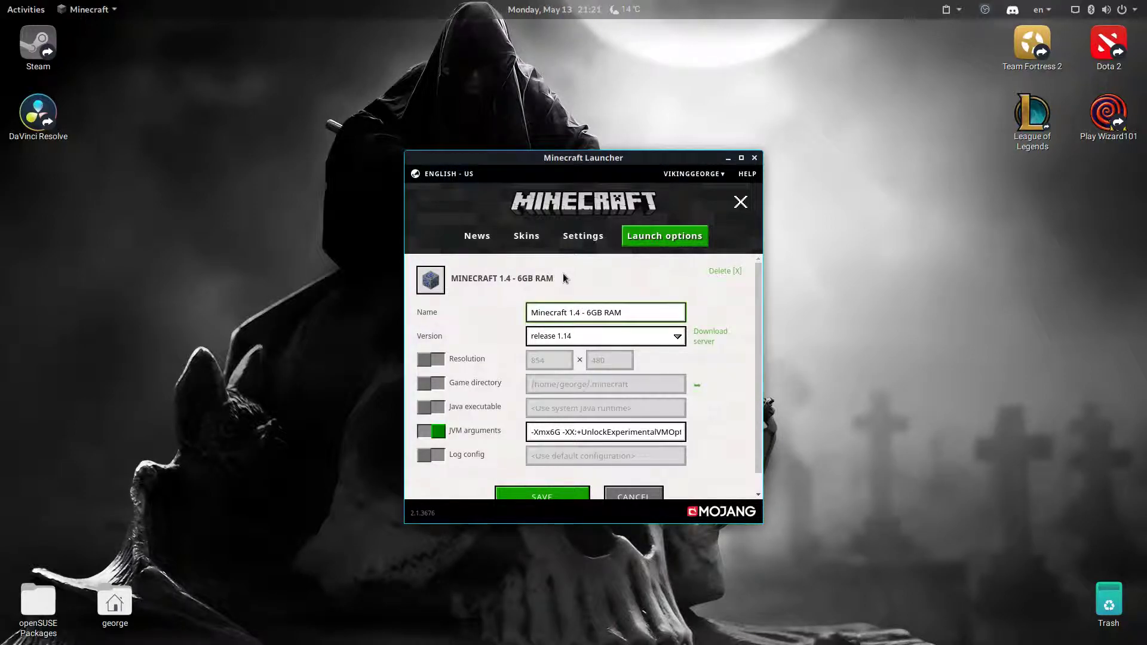
{"action": "key", "text": "BackSpace"}
{"action": "type", "text": "8"}
{"action": "left_click", "coordinate": [556, 434]}
{"action": "key", "text": "BackSpace"}
{"action": "type", "text": "8"}
{"action": "left_click", "coordinate": [522, 497]}
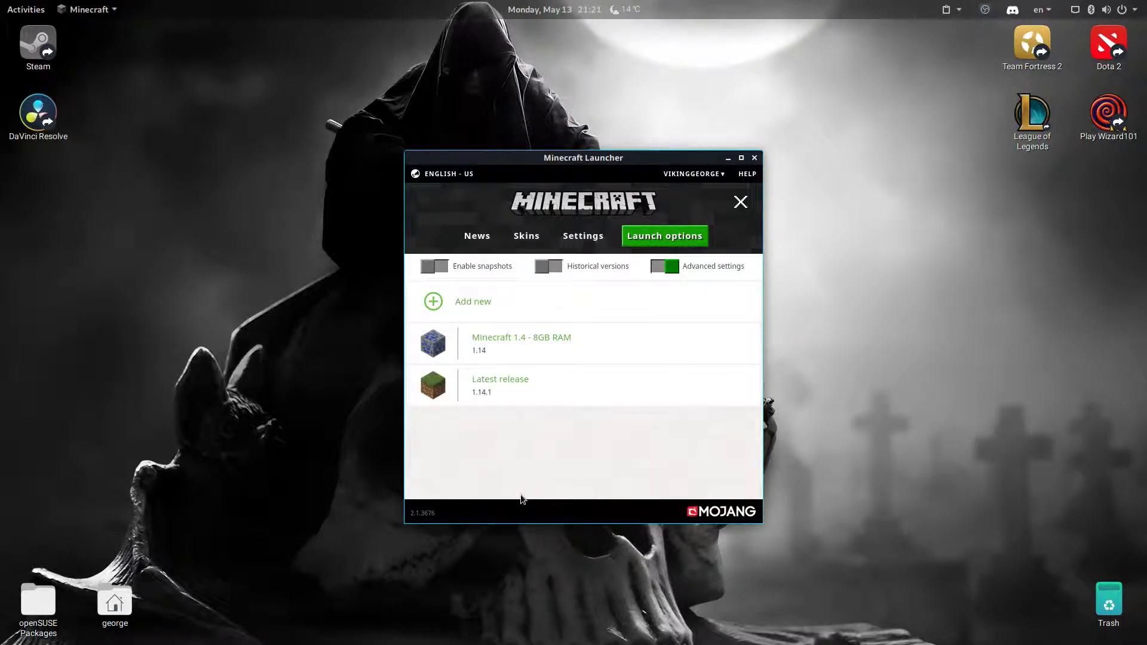
Step: Start the game with the "Minecraft 1.4 - 8GB RAM" profile and maximize the Minecraft 1.14 window
{"action": "left_click", "coordinate": [742, 204]}
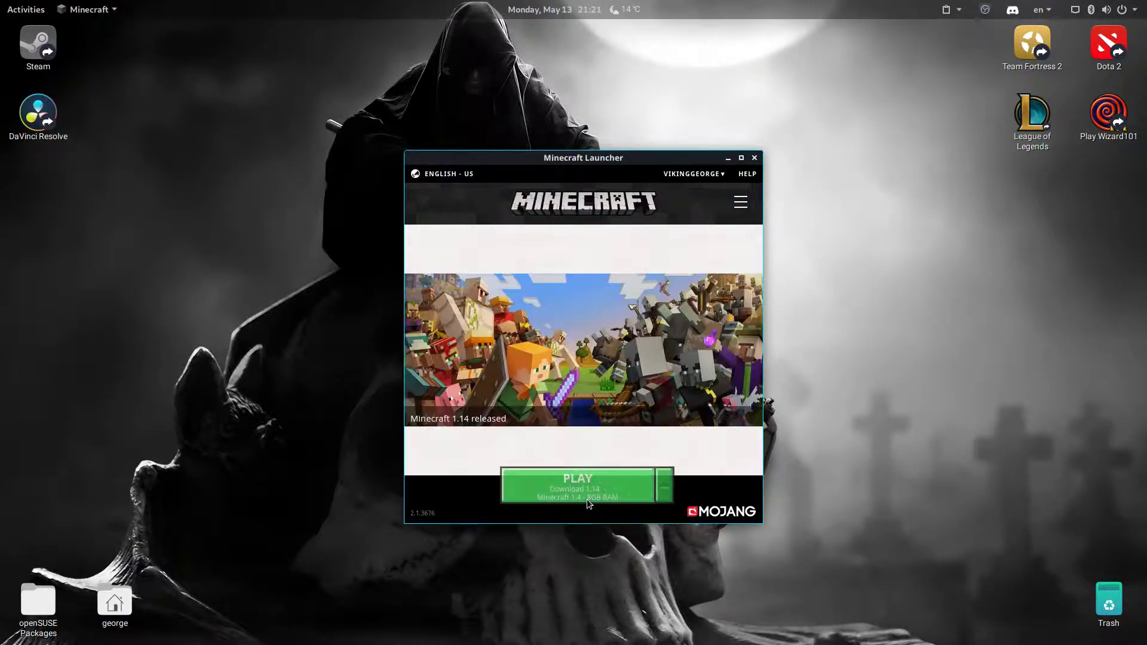
{"action": "left_click", "coordinate": [587, 497]}
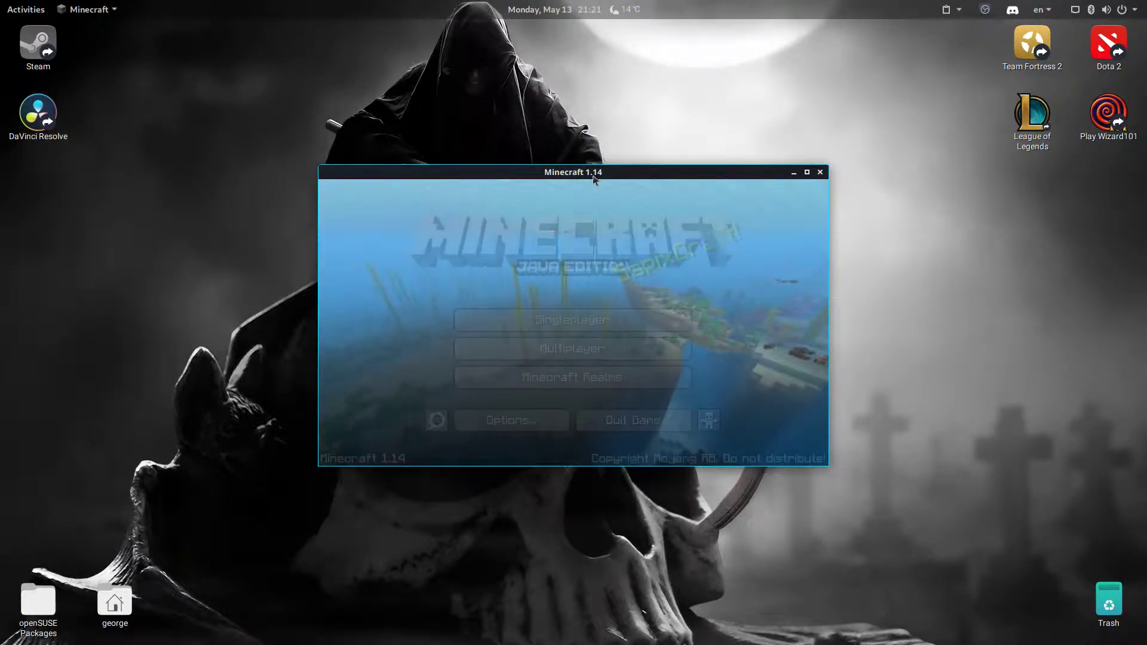
{"action": "double_click", "coordinate": [591, 172]}
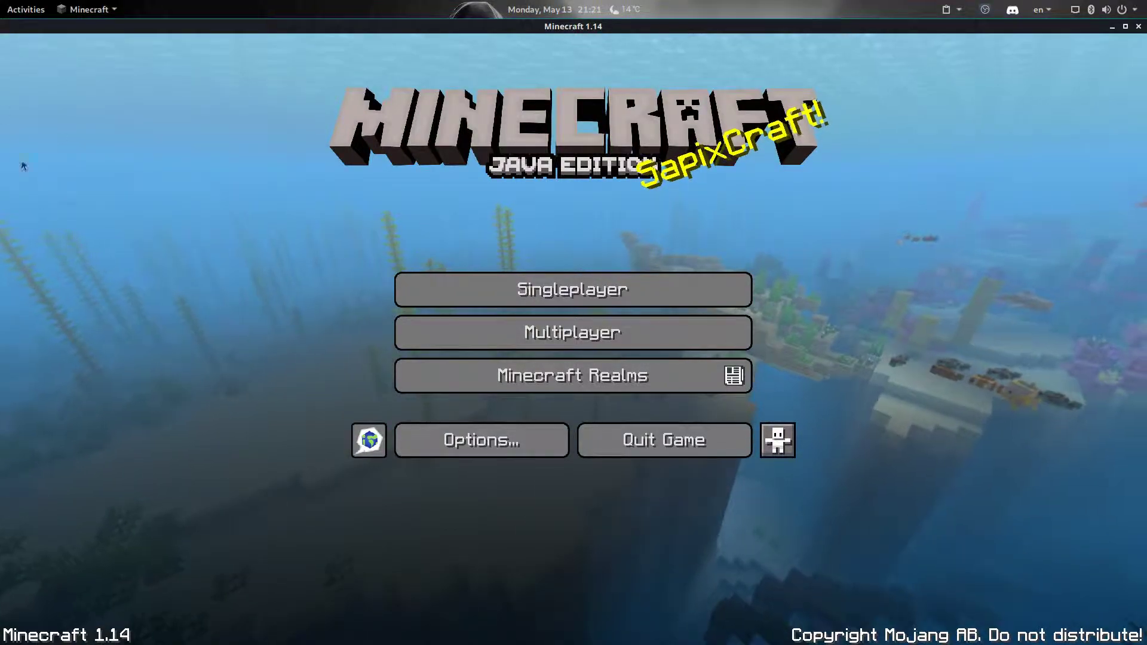
Step: Switch to OBS Studio and add a new Window Capture (Xcomposite) source to the Tutorials scene
{"action": "key", "text": "super"}
{"action": "left_click", "coordinate": [780, 300]}
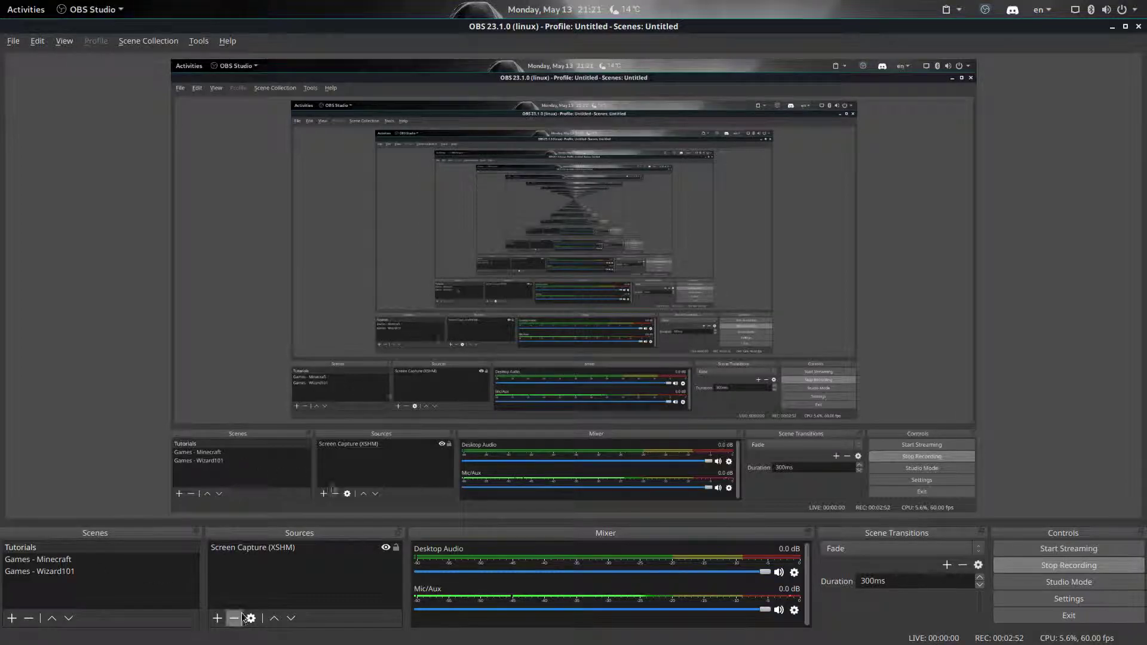
{"action": "left_click", "coordinate": [71, 560]}
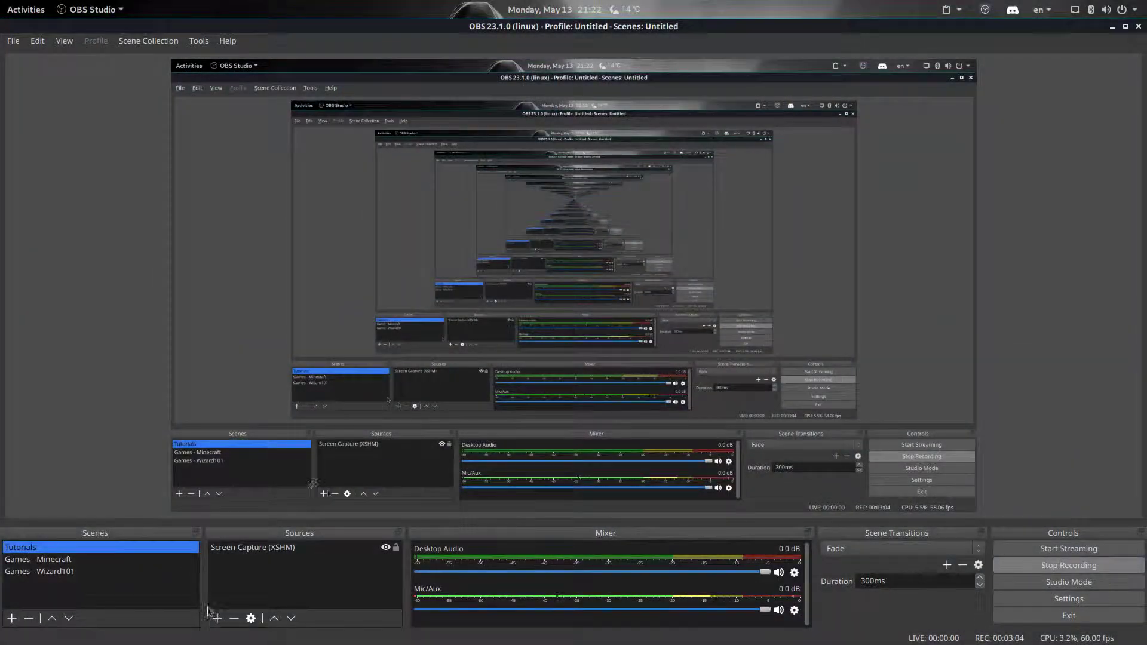
{"action": "left_click", "coordinate": [217, 618]}
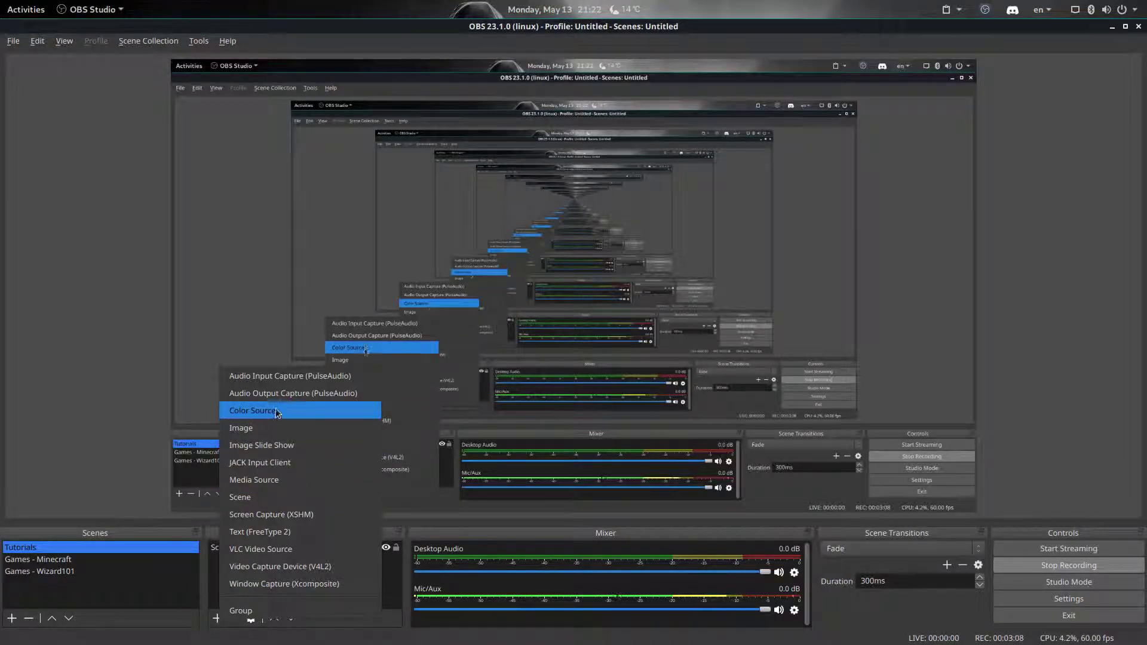
{"action": "left_click", "coordinate": [289, 584]}
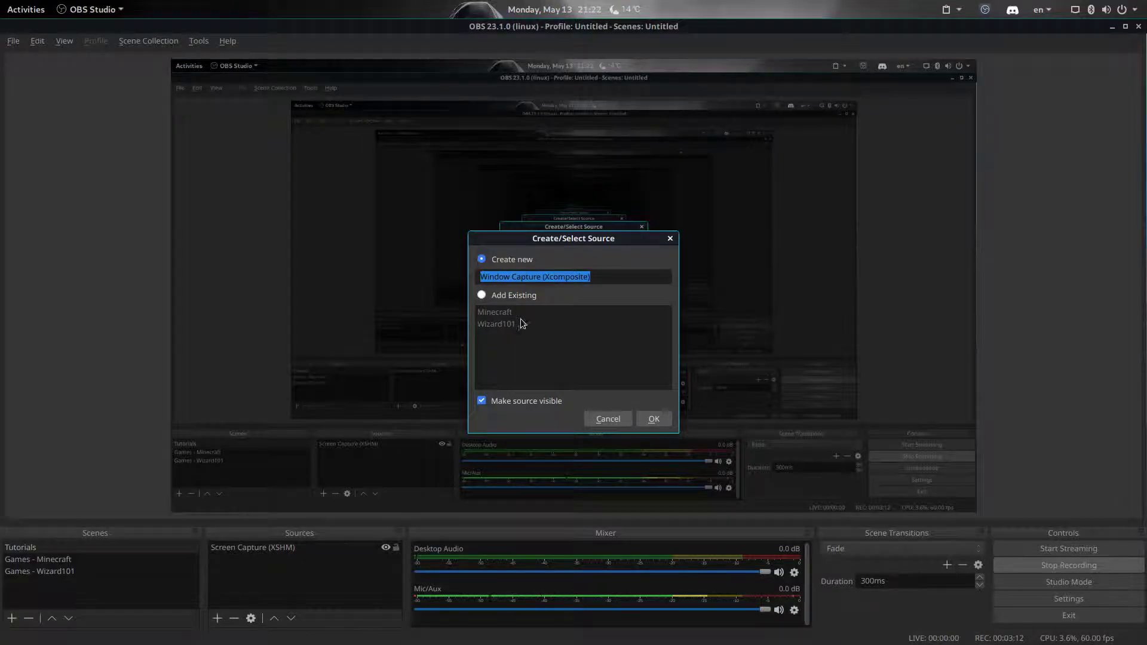
{"action": "left_click", "coordinate": [656, 419]}
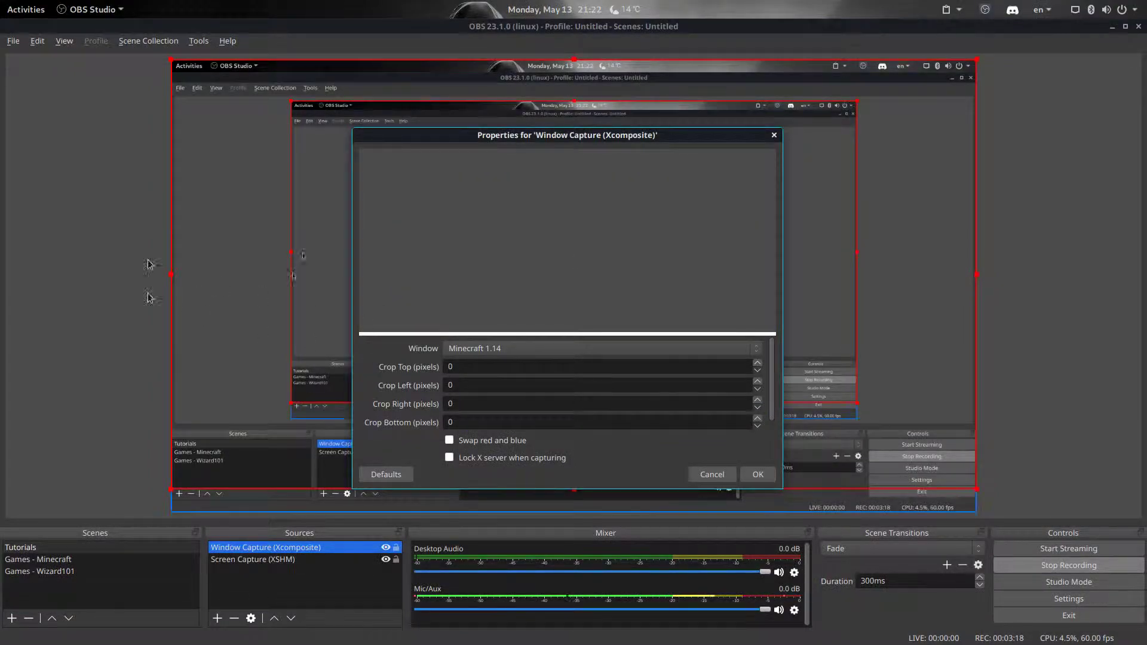
Step: Enlarge the preview in the window capture properties and enable the alpha-less texture format (Mesa workaround)
{"action": "left_click_drag", "start_coordinate": [417, 132], "coordinate": [343, 149]}
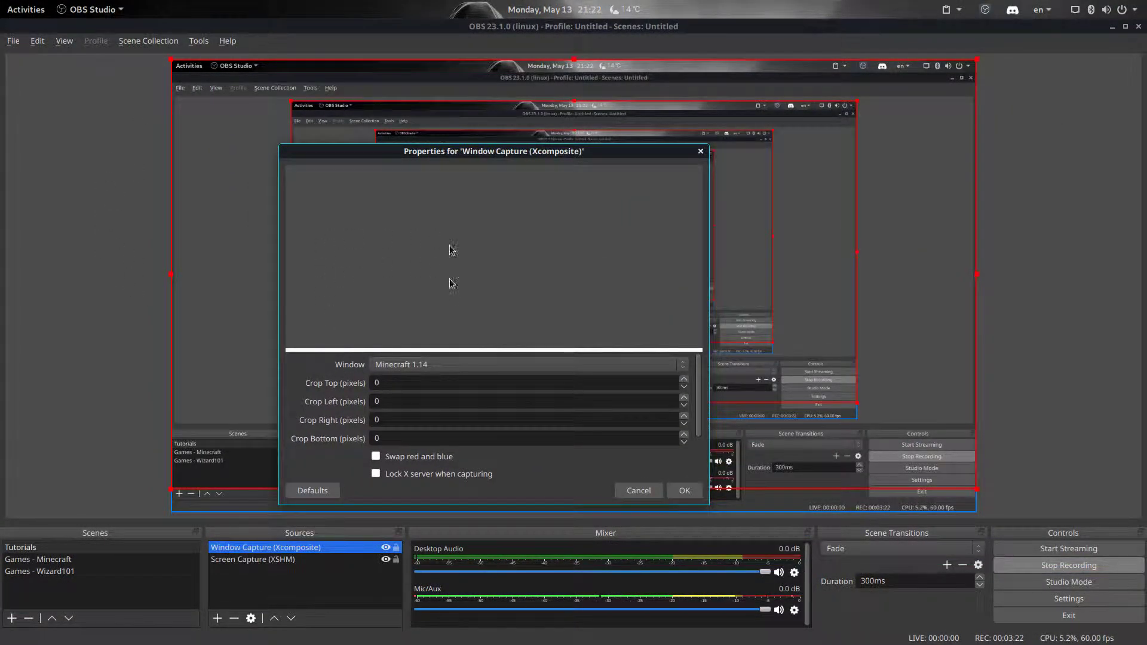
{"action": "left_click_drag", "start_coordinate": [502, 351], "coordinate": [472, 387]}
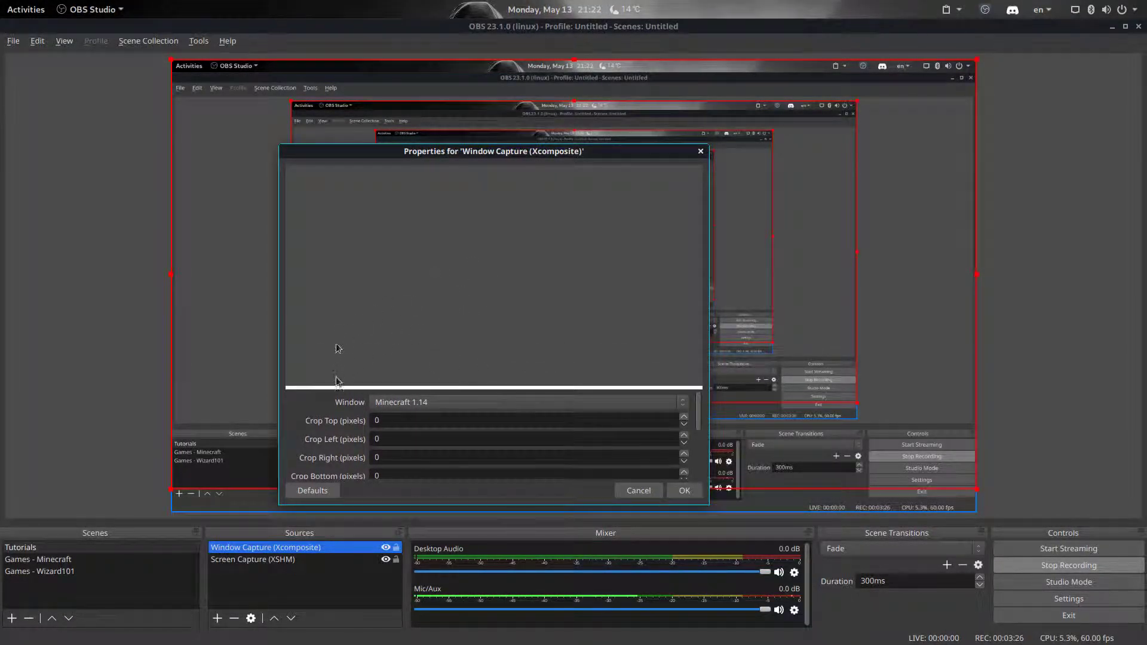
{"action": "scroll", "coordinate": [330, 412], "scroll_direction": "down", "scroll_amount": 3}
{"action": "scroll", "coordinate": [331, 412], "scroll_direction": "down", "scroll_amount": 1}
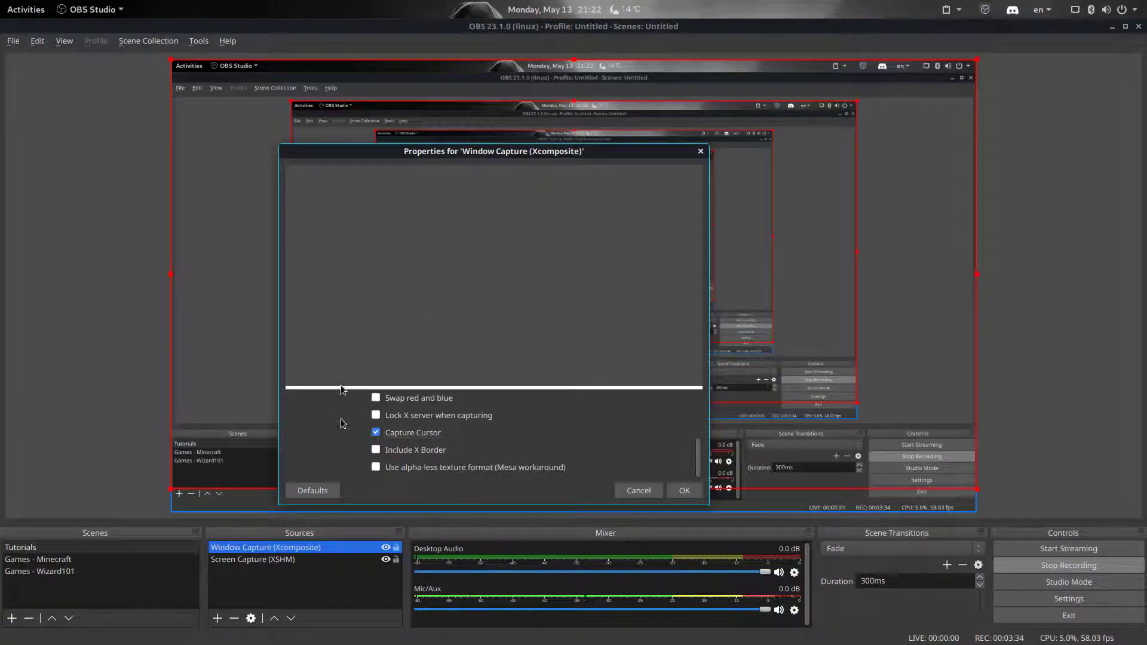
{"action": "scroll", "coordinate": [343, 423], "scroll_direction": "up", "scroll_amount": 2}
{"action": "scroll", "coordinate": [344, 438], "scroll_direction": "down", "scroll_amount": 2}
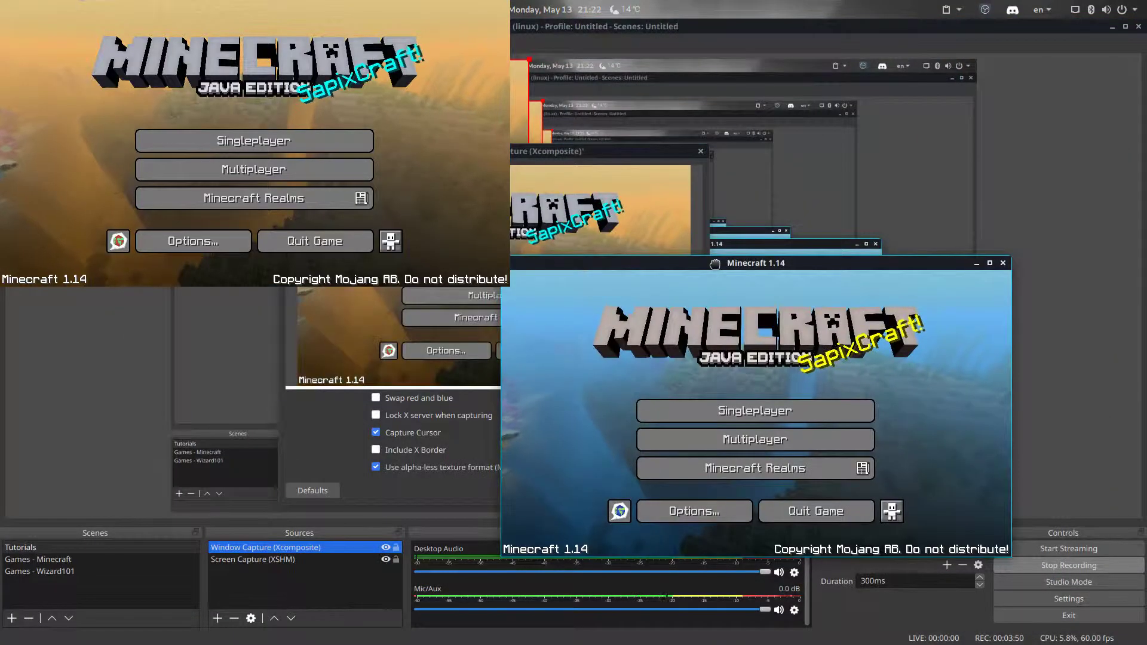
Step: Enable Swap red and blue for the Minecraft window capture and accept its properties
{"action": "left_click_drag", "start_coordinate": [463, 150], "coordinate": [720, 165]}
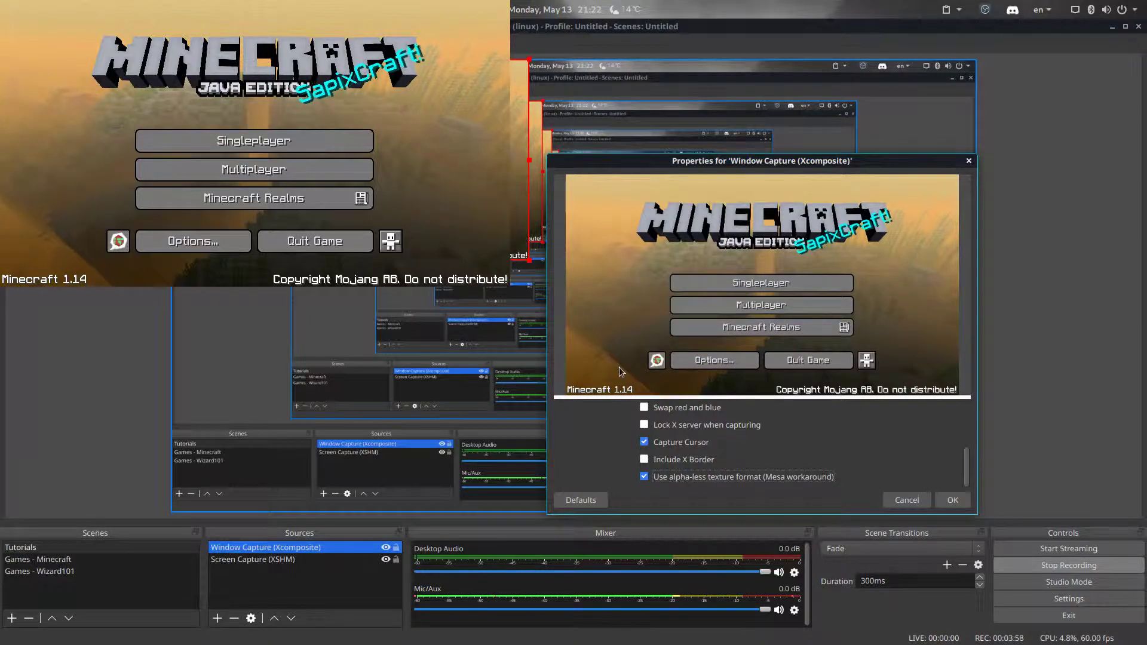
{"action": "left_click", "coordinate": [644, 408]}
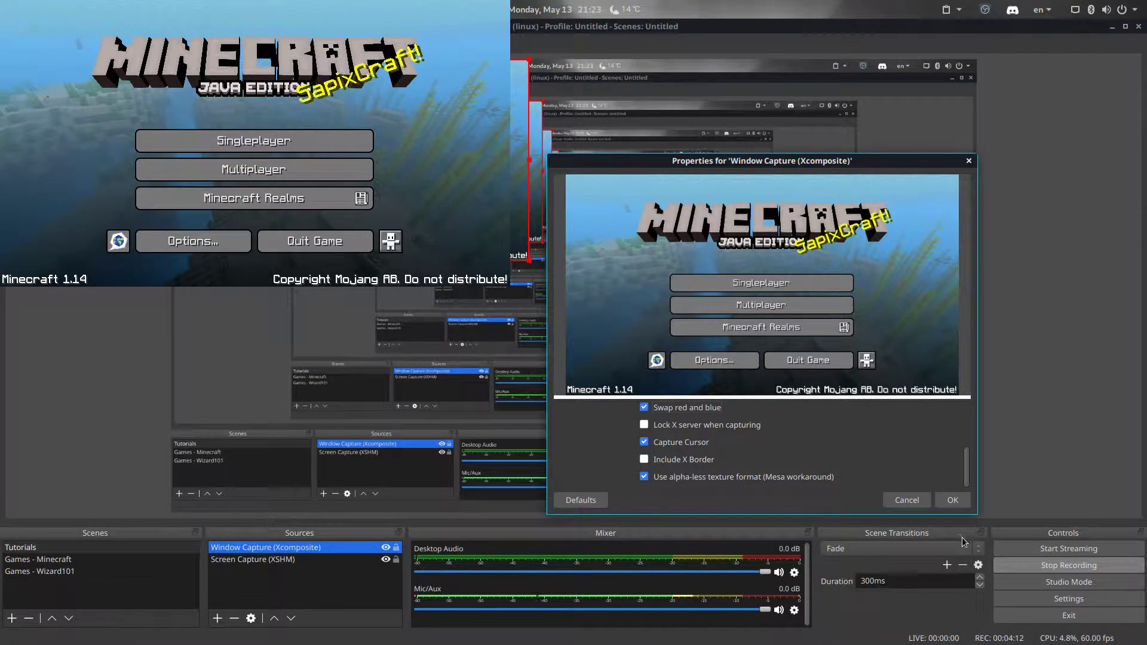
{"action": "left_click", "coordinate": [950, 506]}
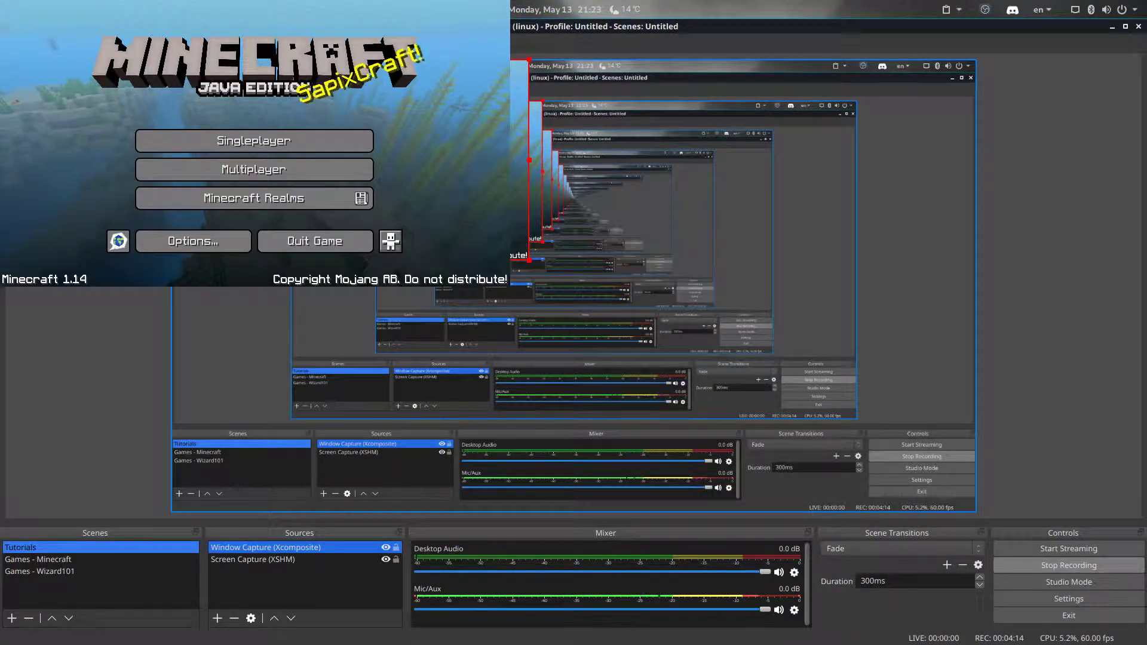
Step: Switch to Minecraft 1.14, make the game full screen, and bring up the overview of open windows
{"action": "key", "text": "super"}
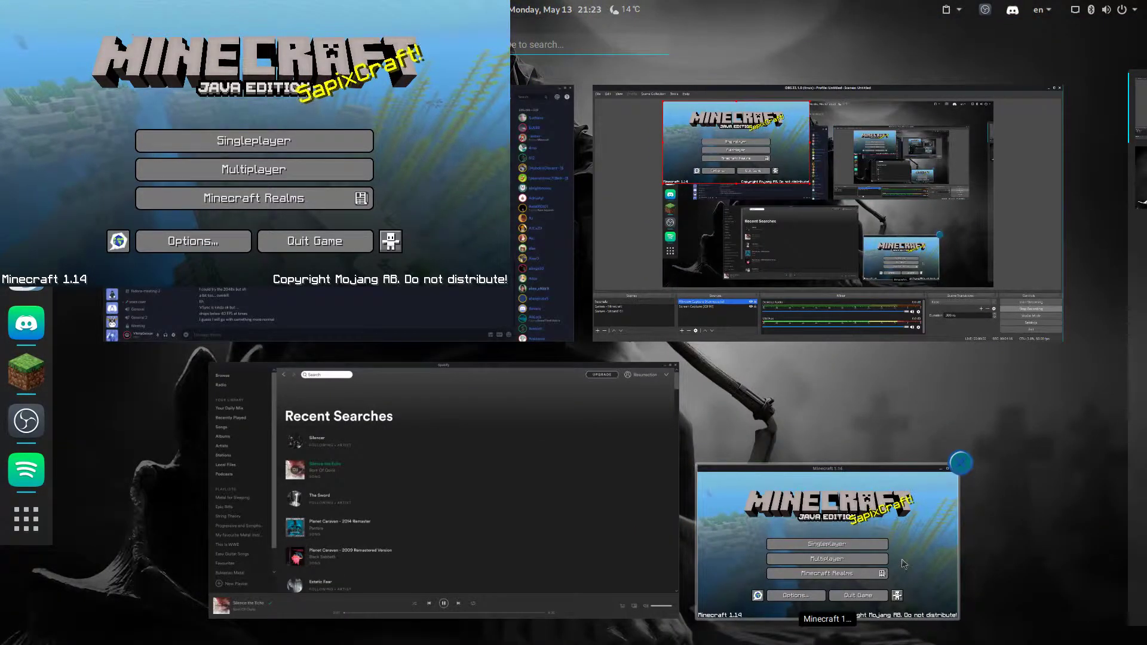
{"action": "left_click", "coordinate": [825, 548]}
{"action": "left_click_drag", "start_coordinate": [637, 519], "coordinate": [1, 503]}
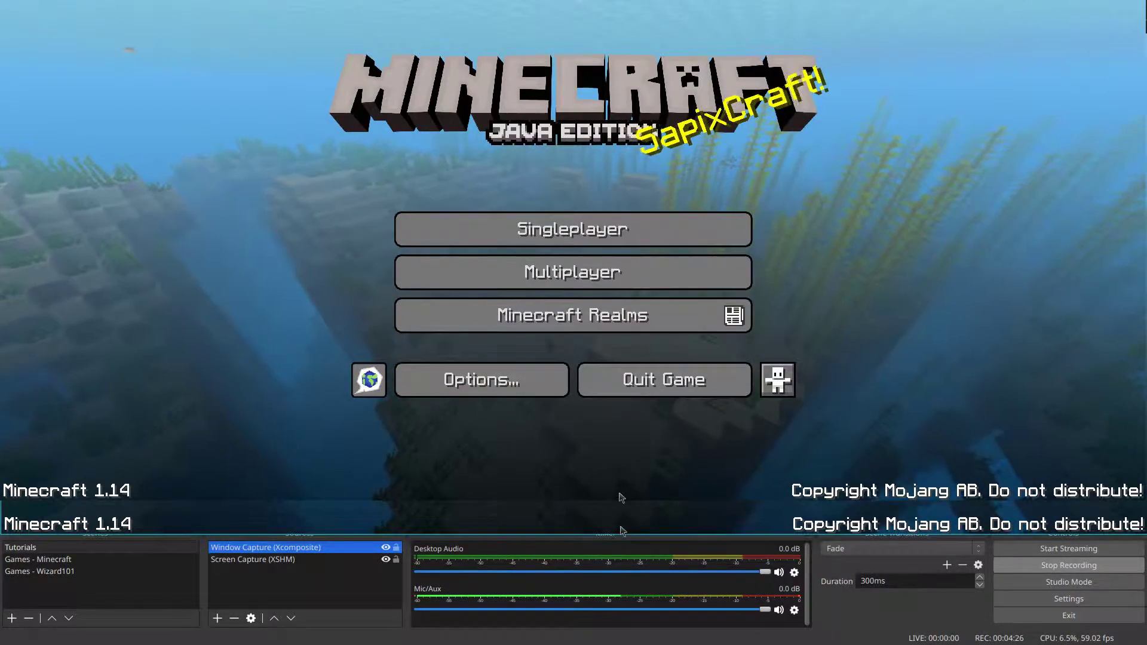
{"action": "key", "text": "F11"}
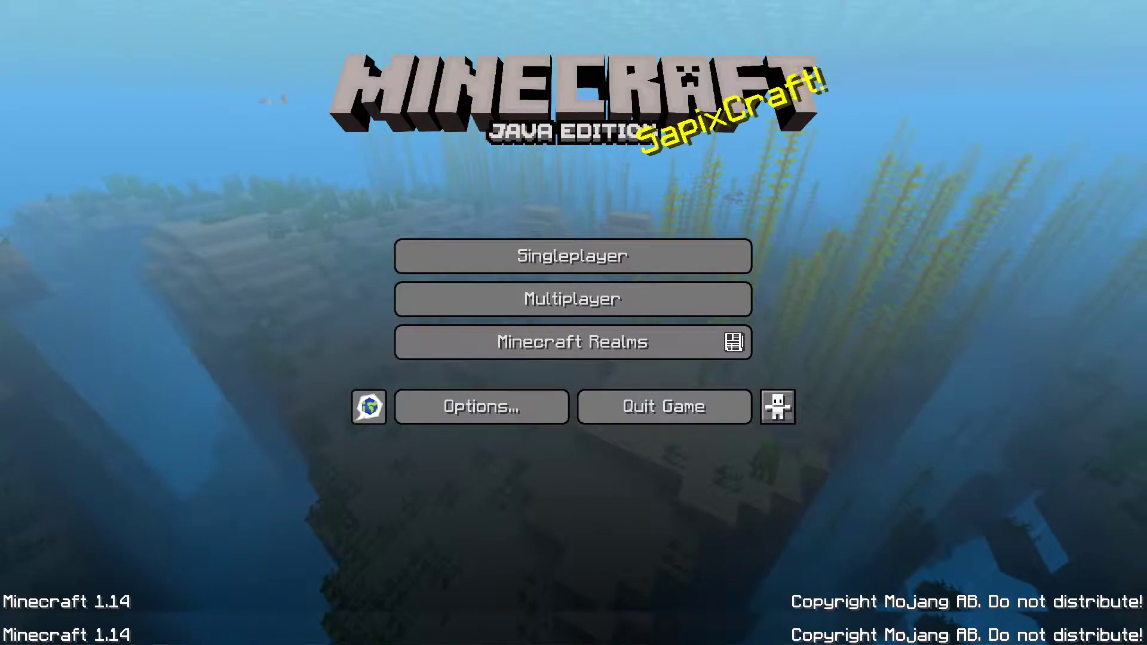
{"action": "key", "text": "super"}
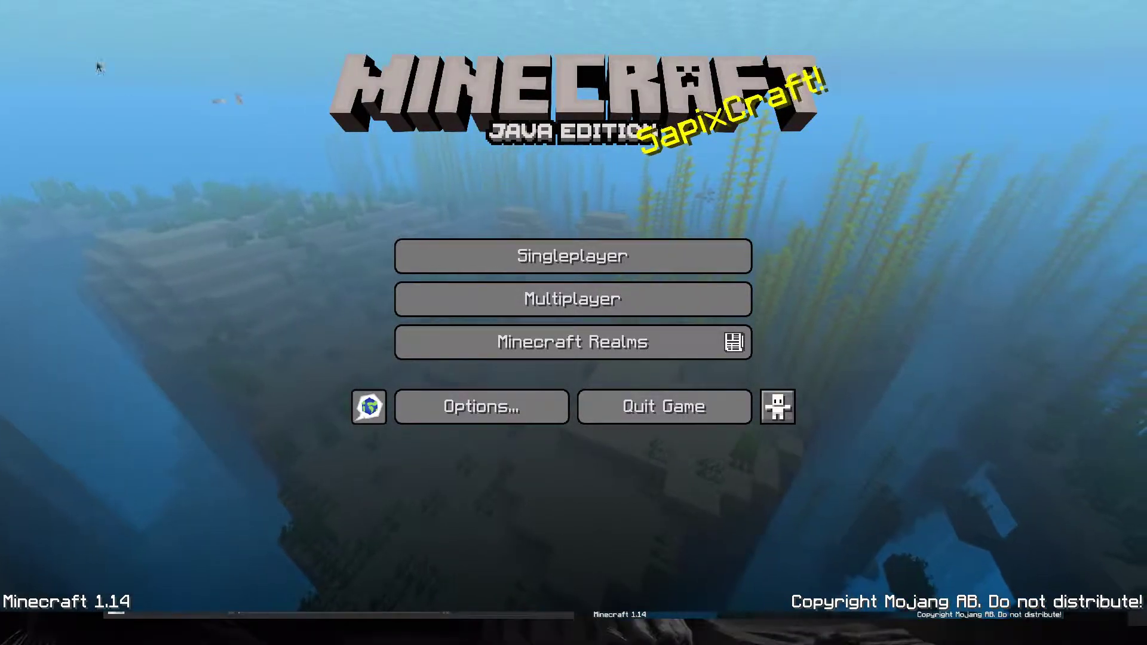